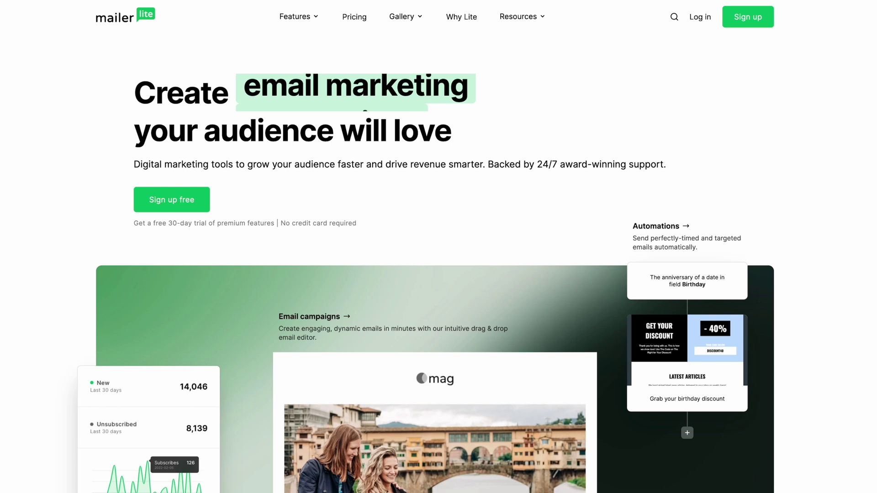
Scroll down the MailerLite homepage past the Websites, Signup forms and newsletter features.
scroll(438, 247, down, 10)
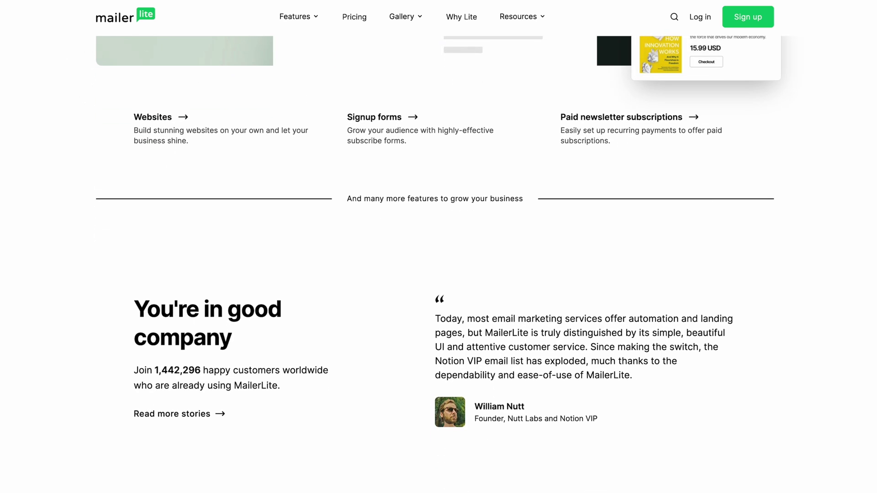
scroll(439, 246, down, 8)
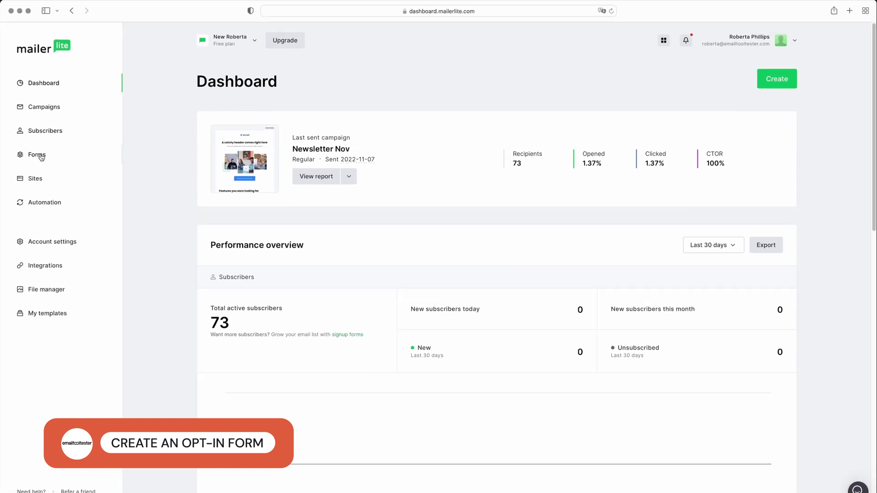
Create an embedded signup form named 'Test' and add a Name field to it.
click(41, 156)
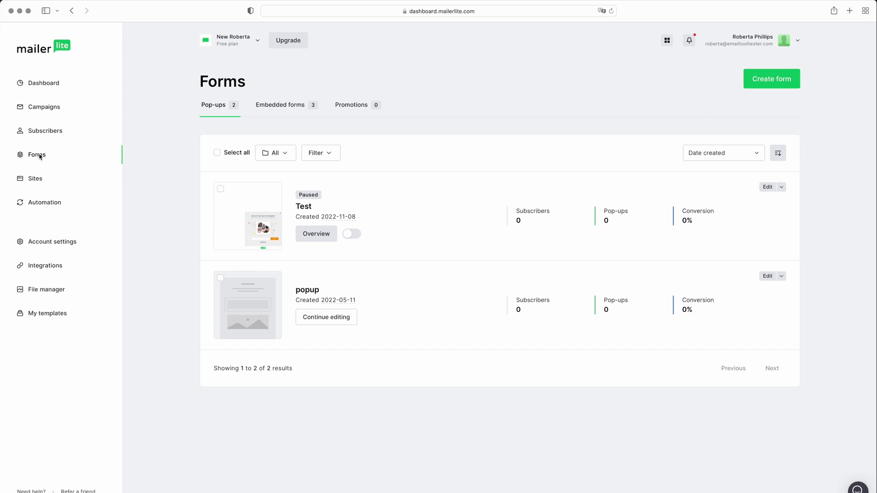
click(748, 80)
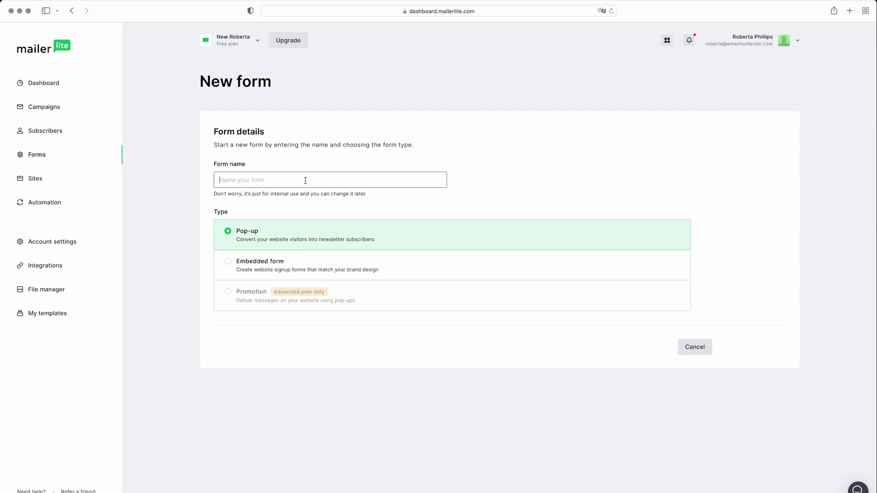
text(Test)
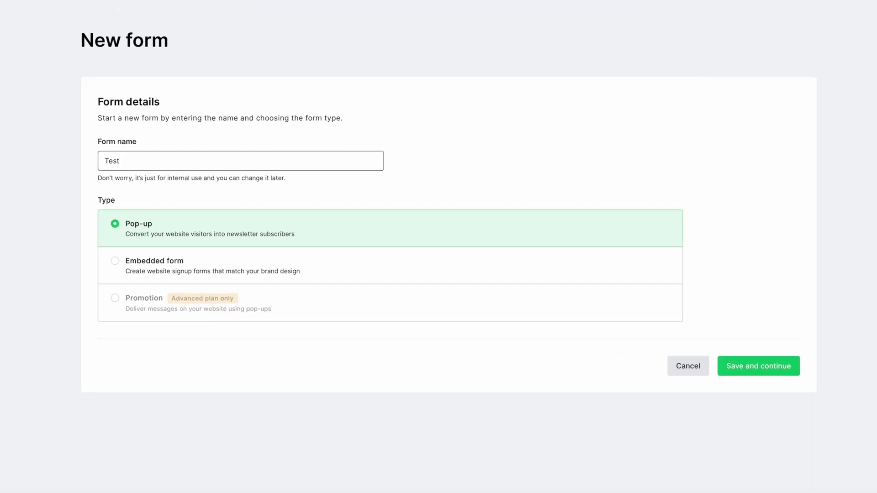
click(227, 261)
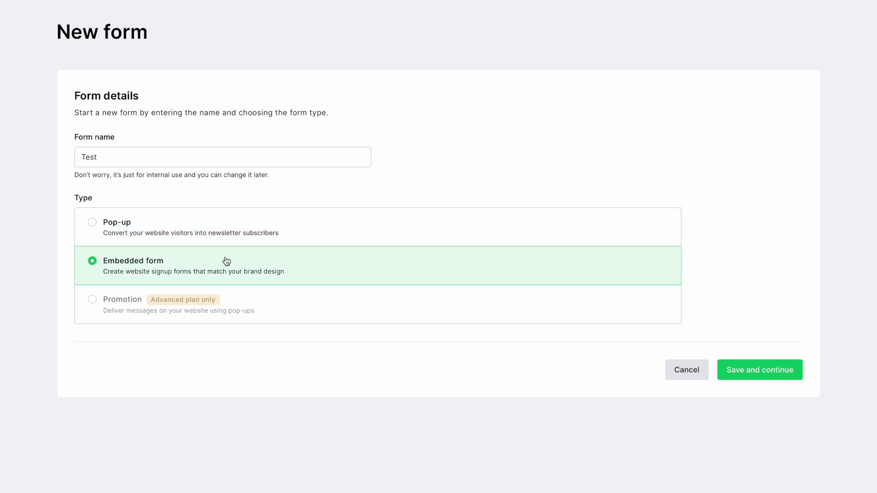
click(747, 369)
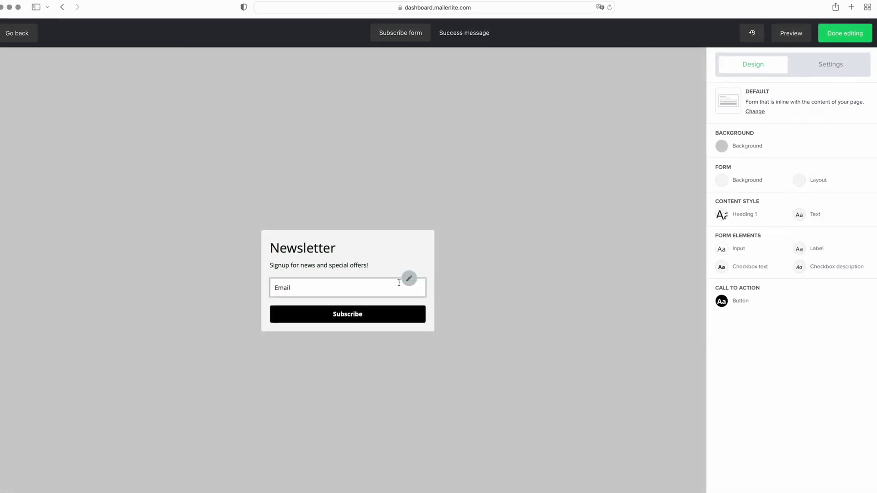
click(399, 283)
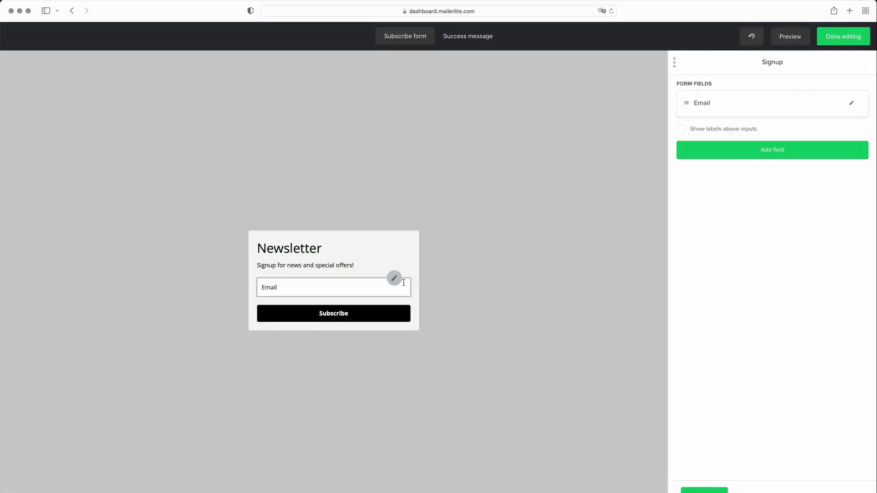
click(769, 152)
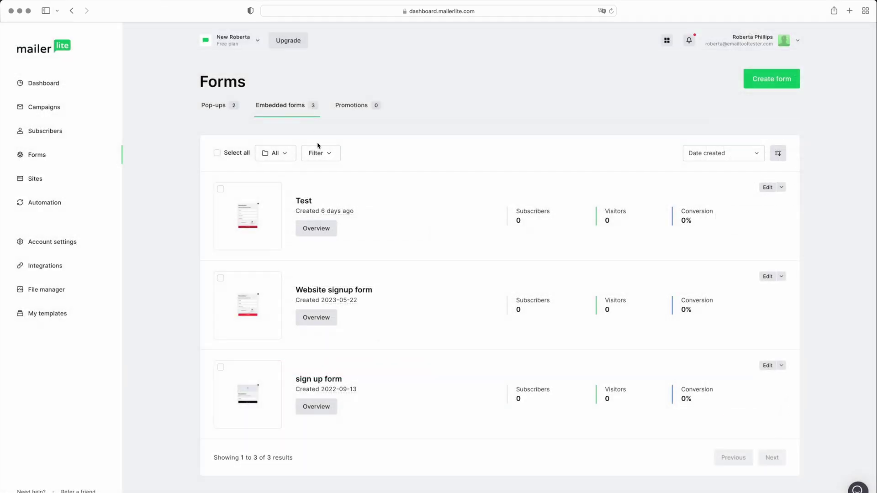
Open the Test form's overview and scroll through its embed code snippets.
click(331, 224)
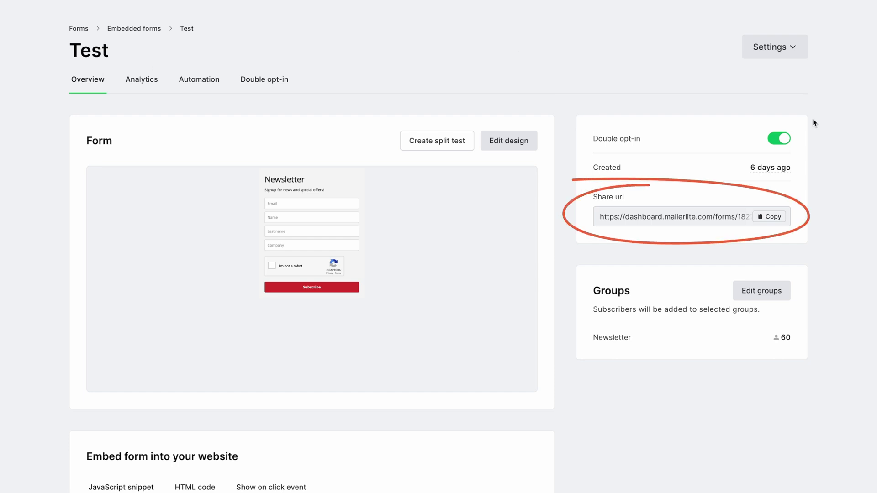
scroll(813, 118, down, 5)
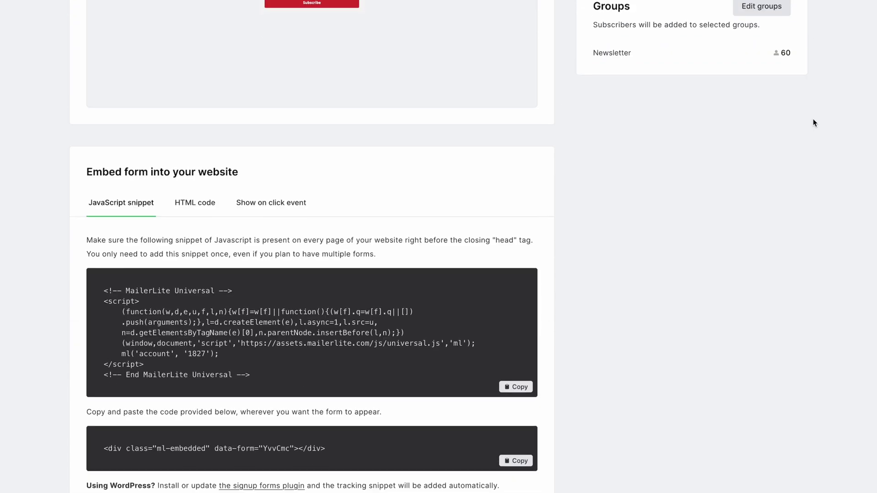
scroll(813, 122, up, 1)
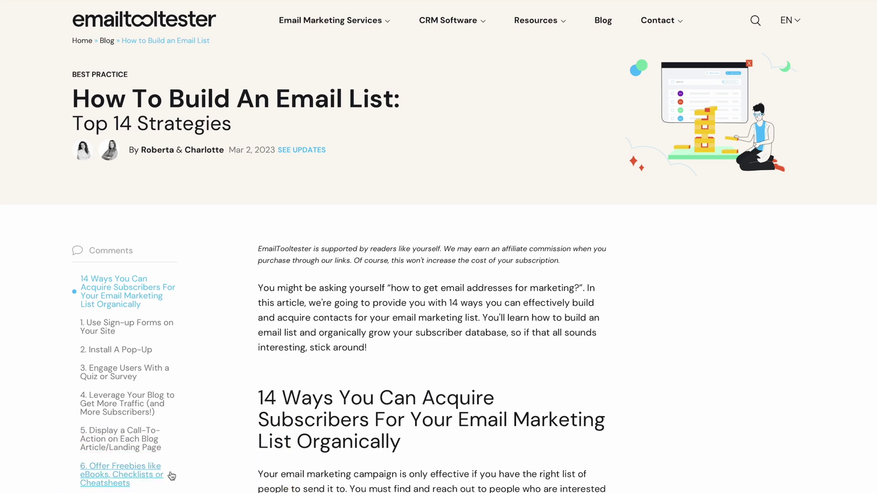
Jump to the article's sections on freebies, pop-ups and exclusive content.
click(139, 480)
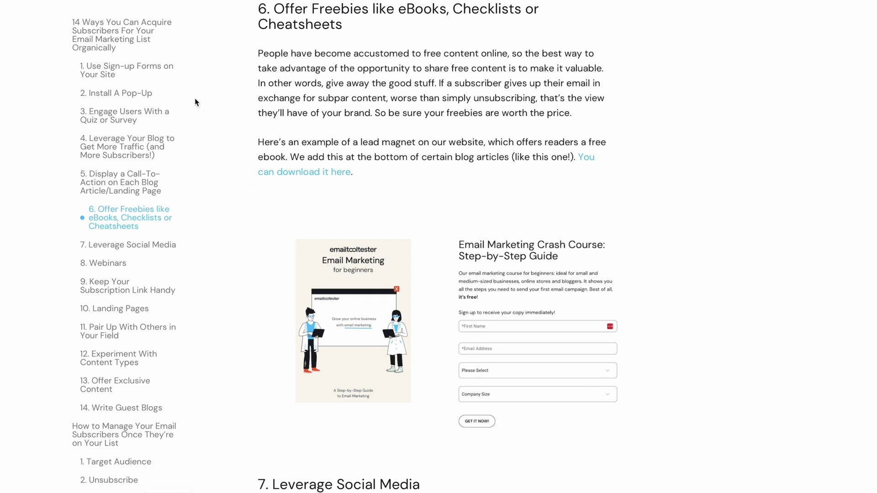
click(156, 95)
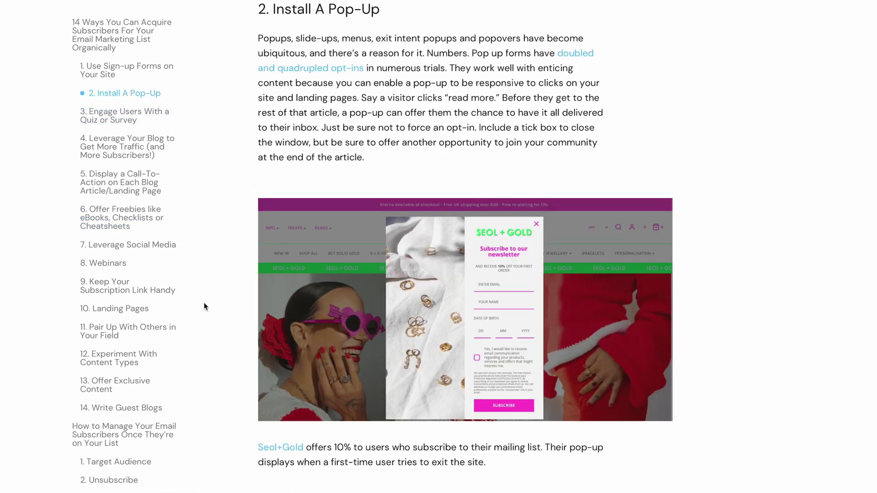
click(142, 386)
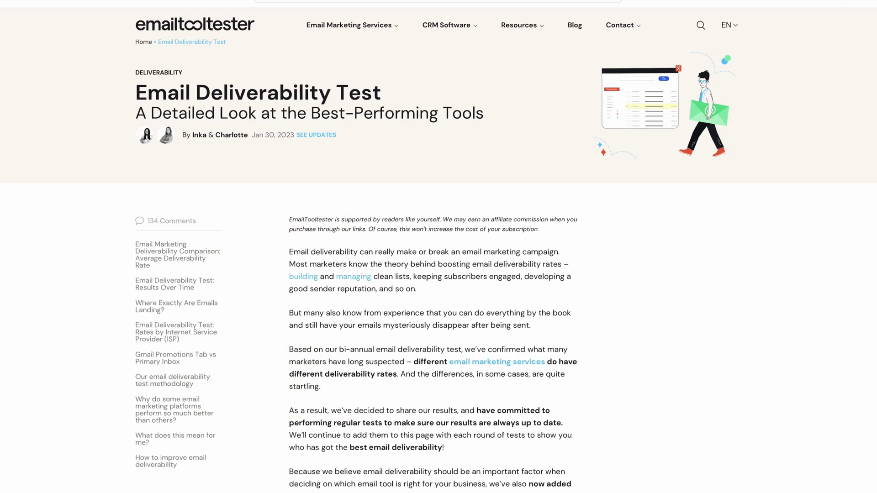
Scroll the deliverability article down to the average deliverability table.
scroll(438, 256, down, 15)
scroll(438, 255, down, 2)
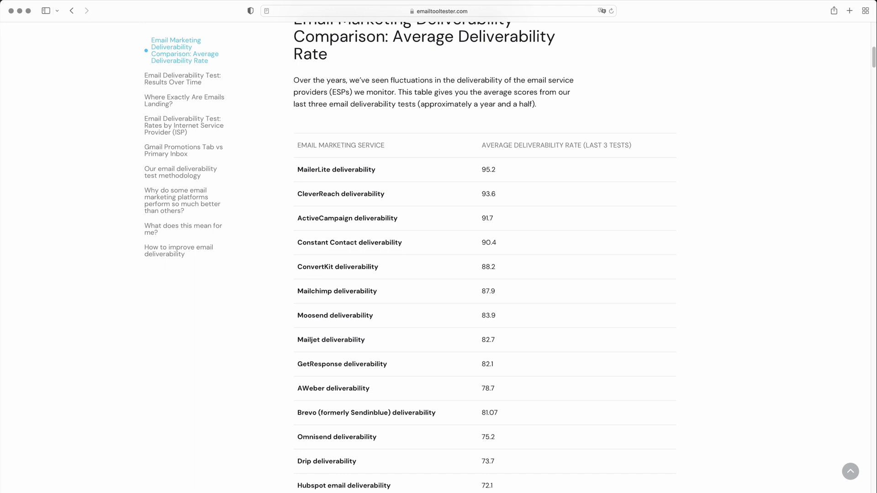
scroll(484, 256, down, 15)
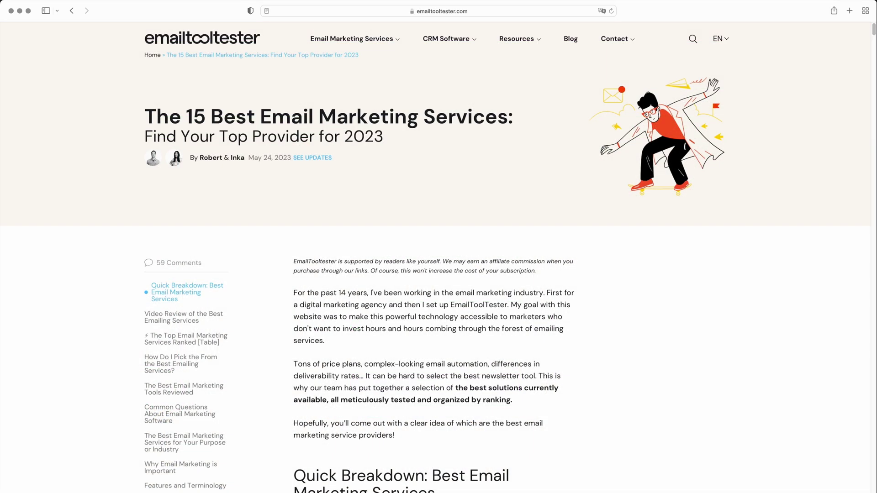
Start the Smart Quiz and answer No to running an ecommerce online store.
scroll(485, 256, down, 8)
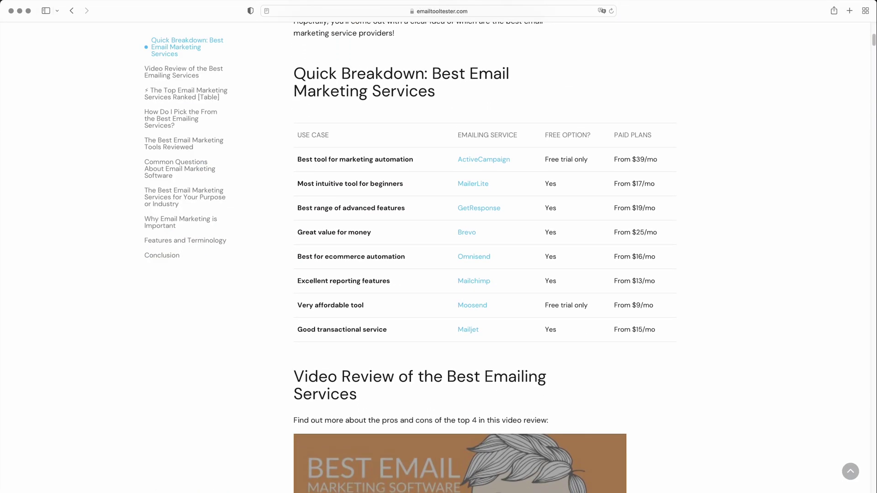
scroll(484, 256, down, 10)
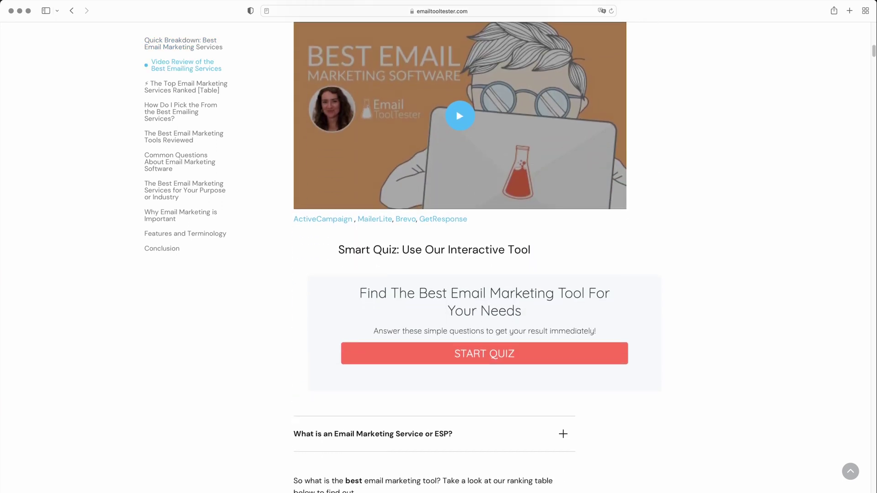
click(596, 361)
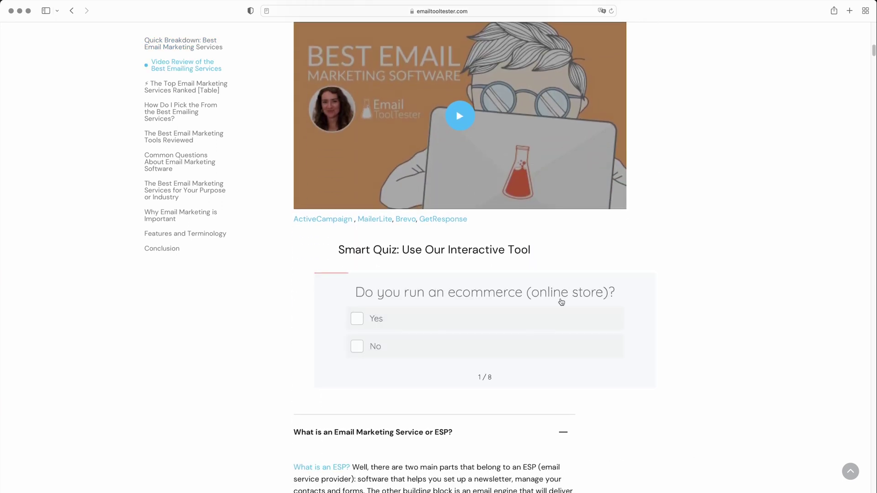
click(498, 352)
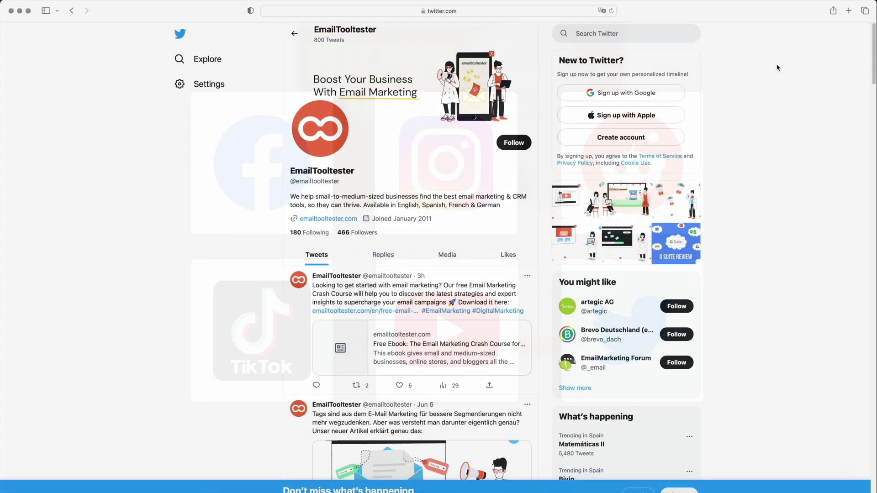
Open EmailTooltester's latest tweet about the free Email Marketing Crash Course.
scroll(778, 67, down, 5)
scroll(777, 69, down, 2)
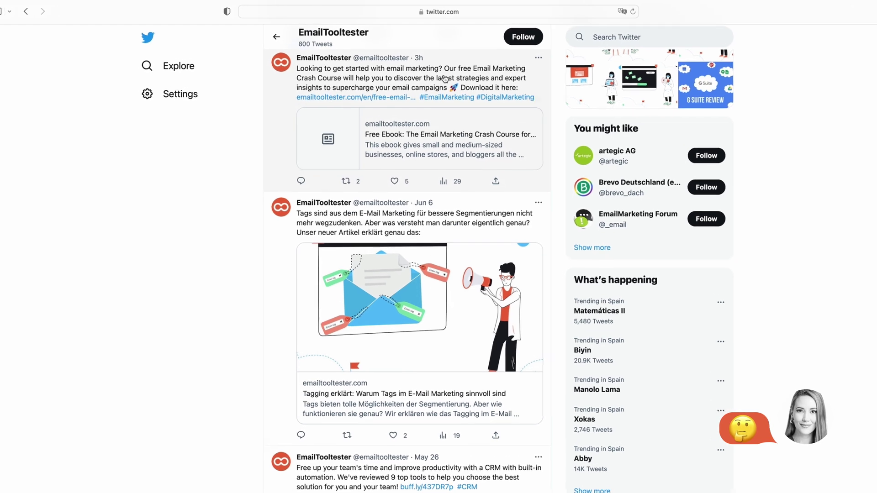
click(520, 51)
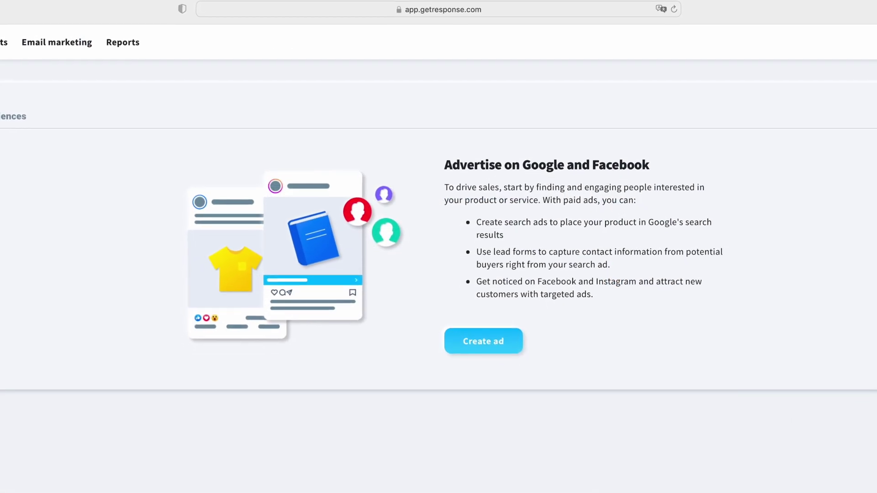
Start a new ad with Engage audience as its goal.
click(507, 343)
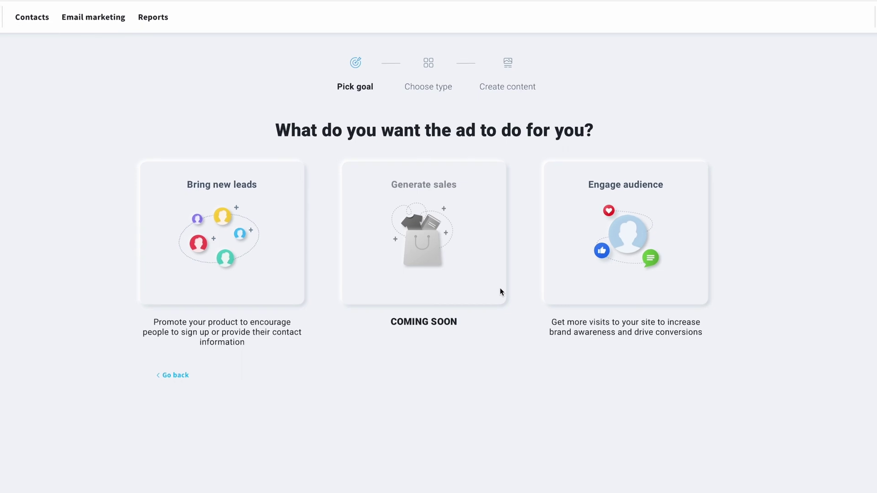
click(599, 232)
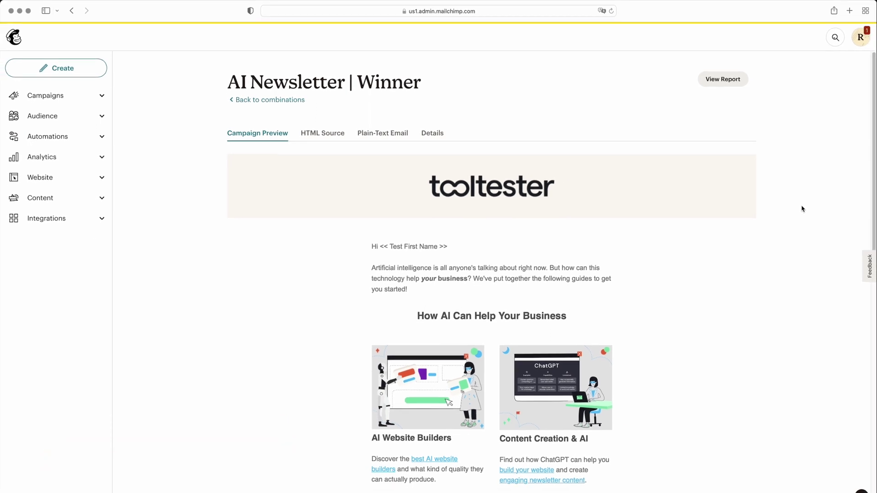
scroll(802, 208, down, 7)
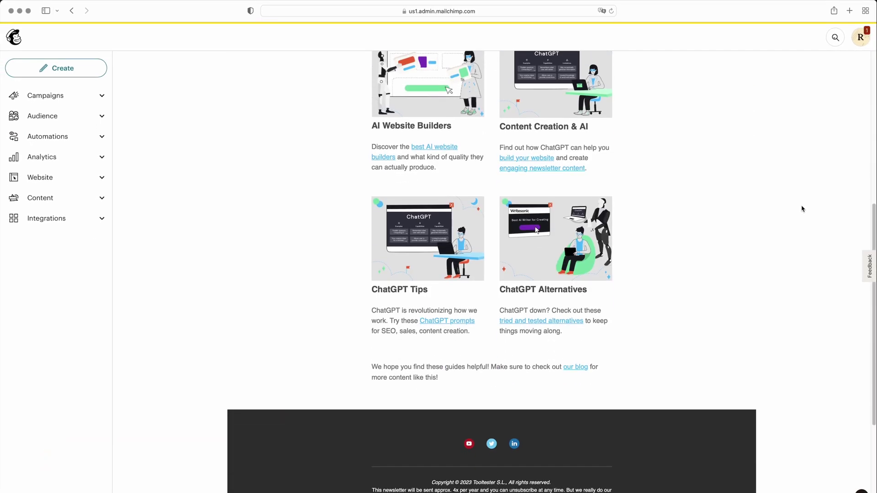
scroll(802, 208, down, 4)
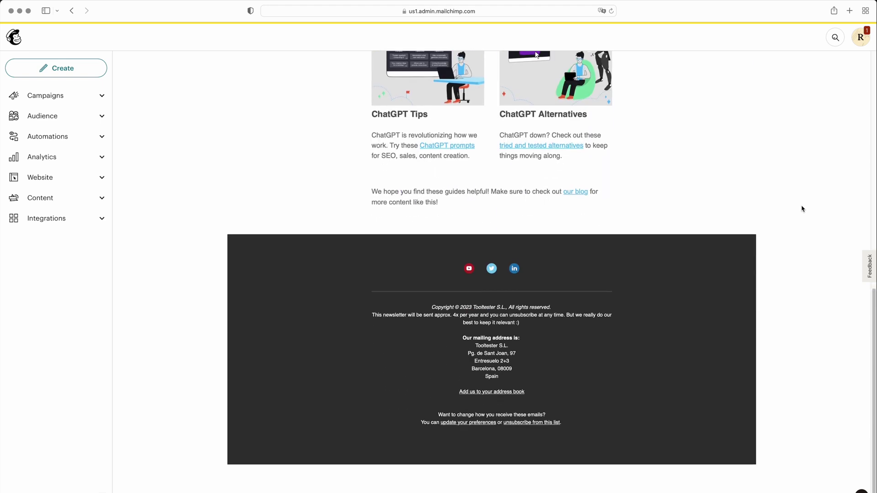
scroll(802, 209, up, 12)
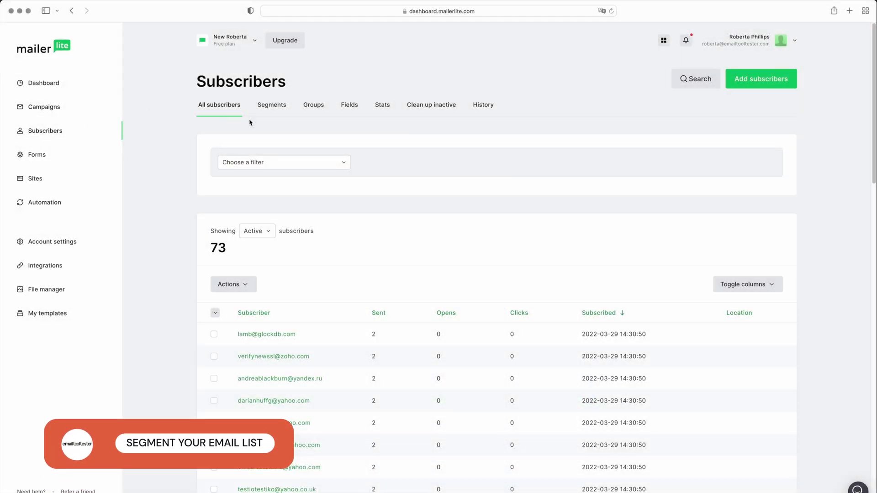
Create a new subscriber segment named USA.
click(272, 111)
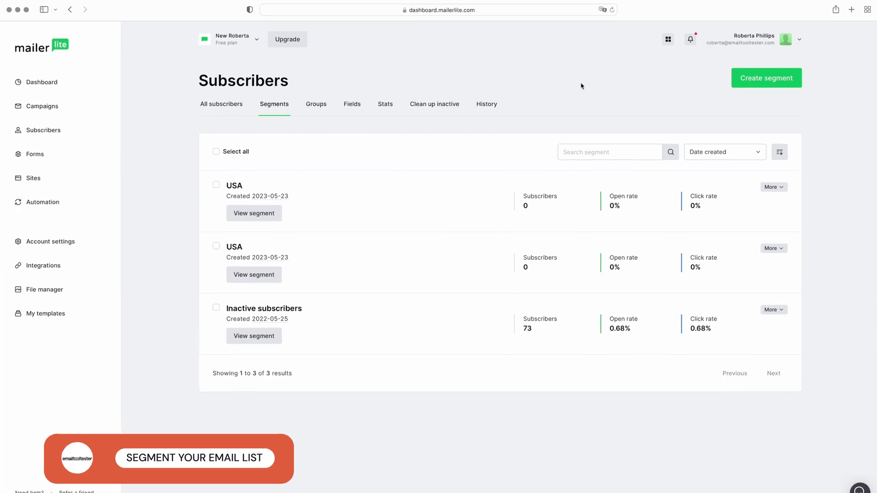
click(755, 80)
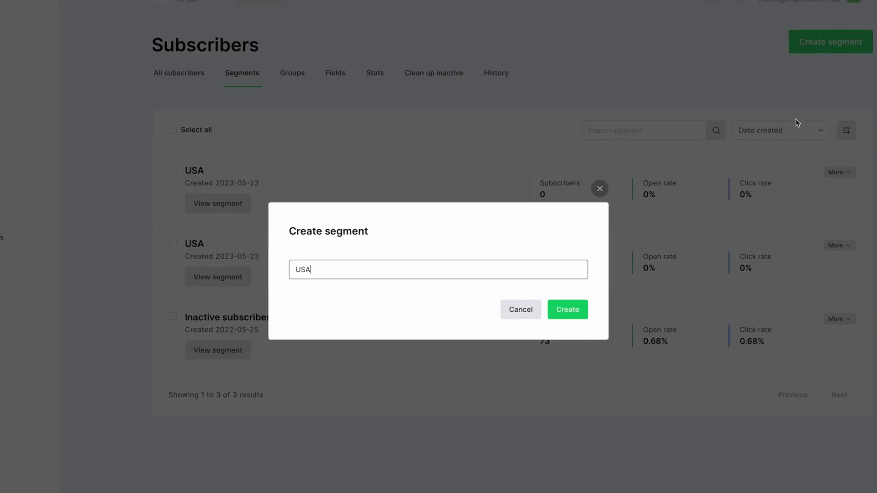
click(570, 301)
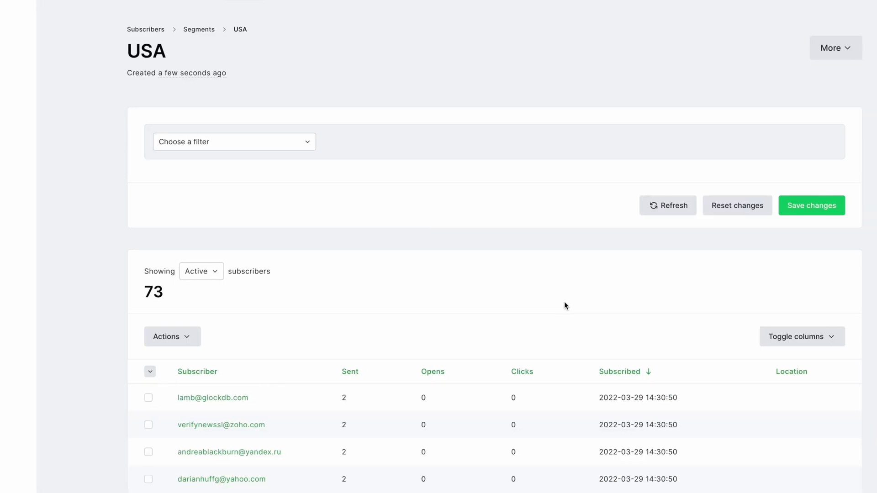
Filter the segment by Location Is United States of America.
click(292, 143)
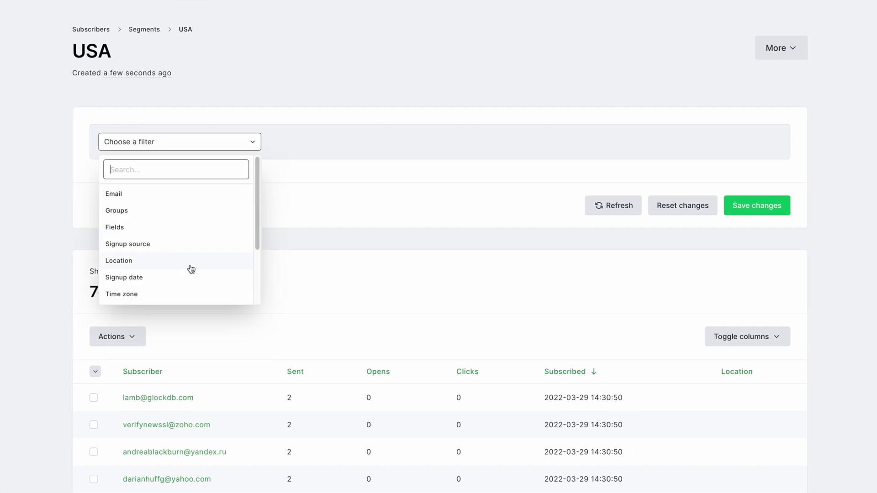
click(192, 269)
click(347, 152)
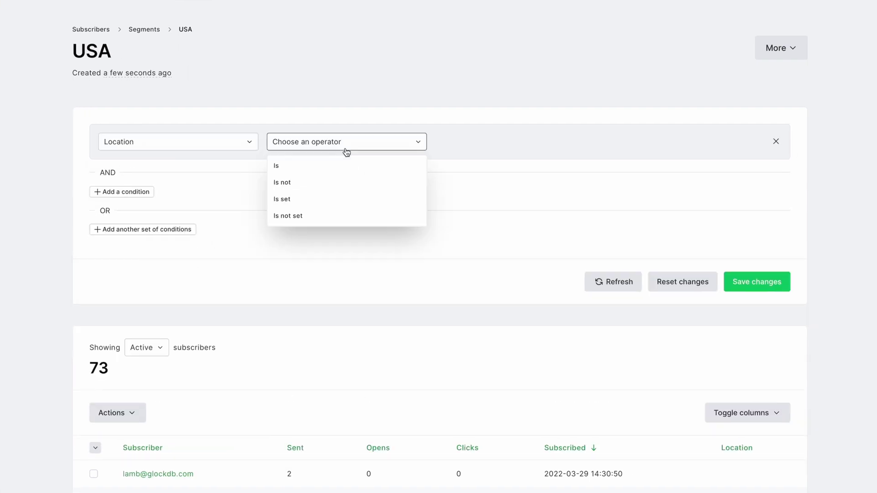
click(347, 164)
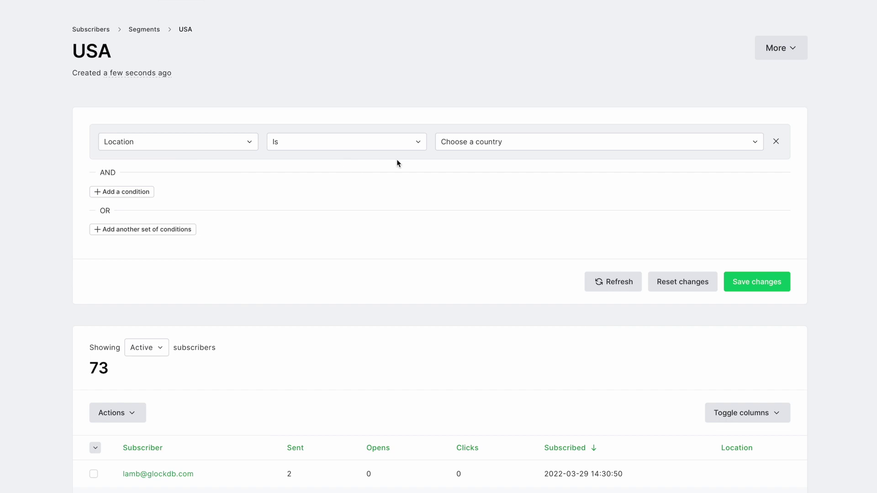
click(459, 149)
text(United)
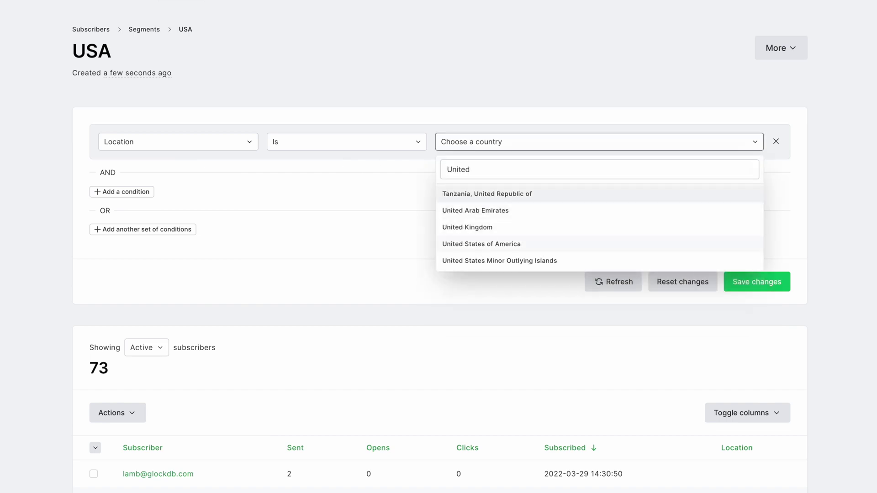
click(480, 247)
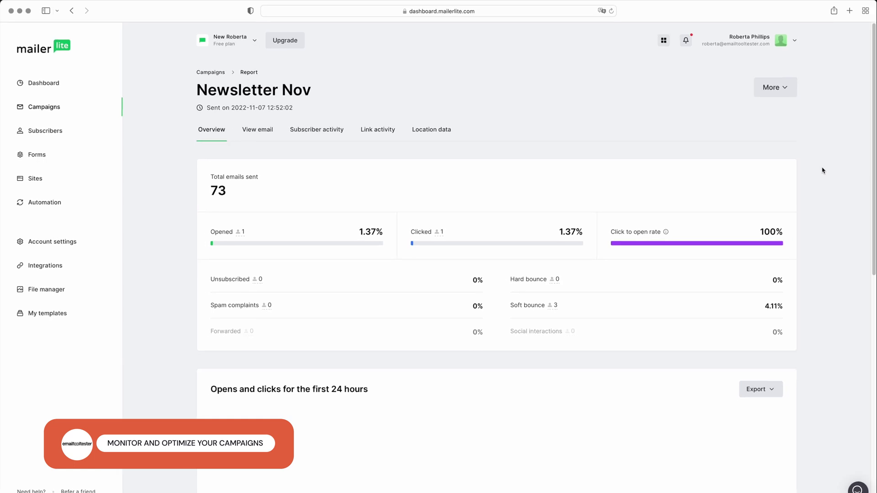
scroll(822, 170, down, 5)
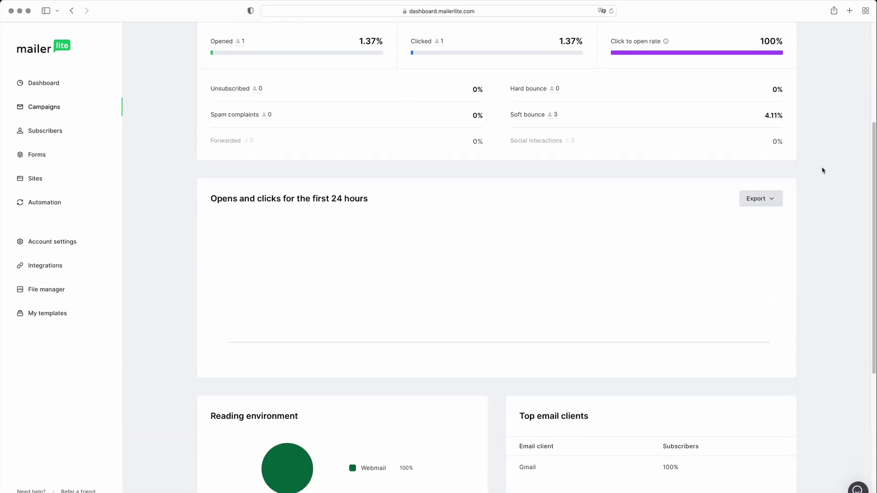
scroll(822, 170, down, 6)
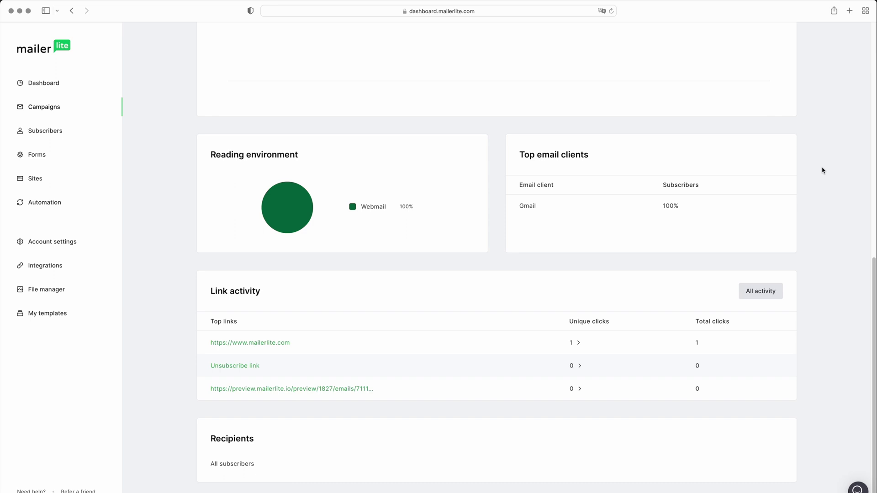
scroll(822, 170, up, 10)
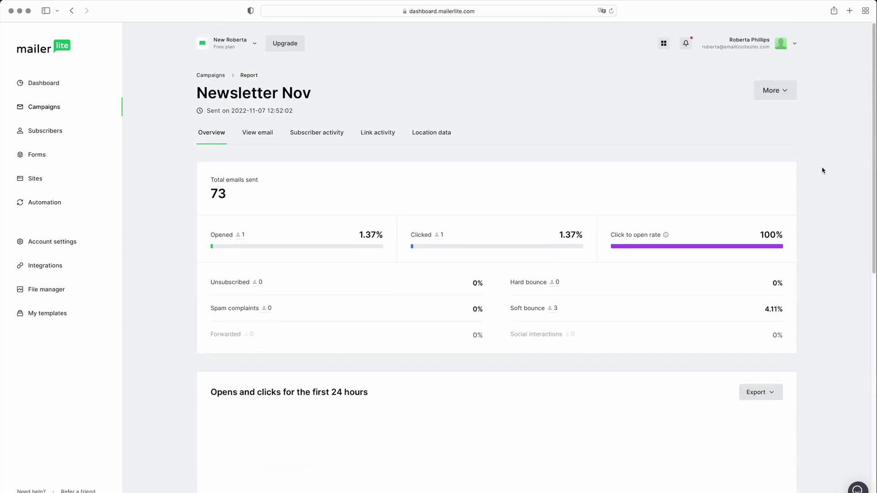